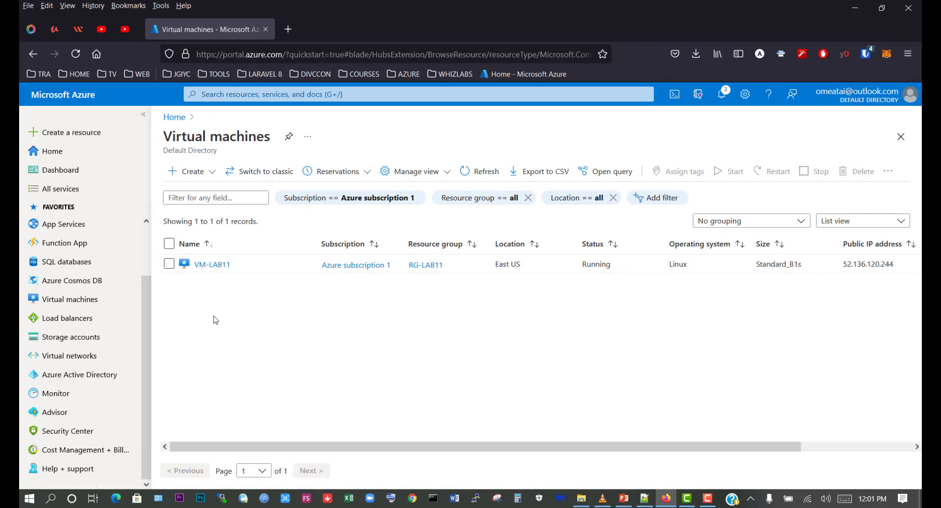
Open the VM-LAB11 virtual machine's overview, review its status, and copy its public IP address.
left_click(214, 265)
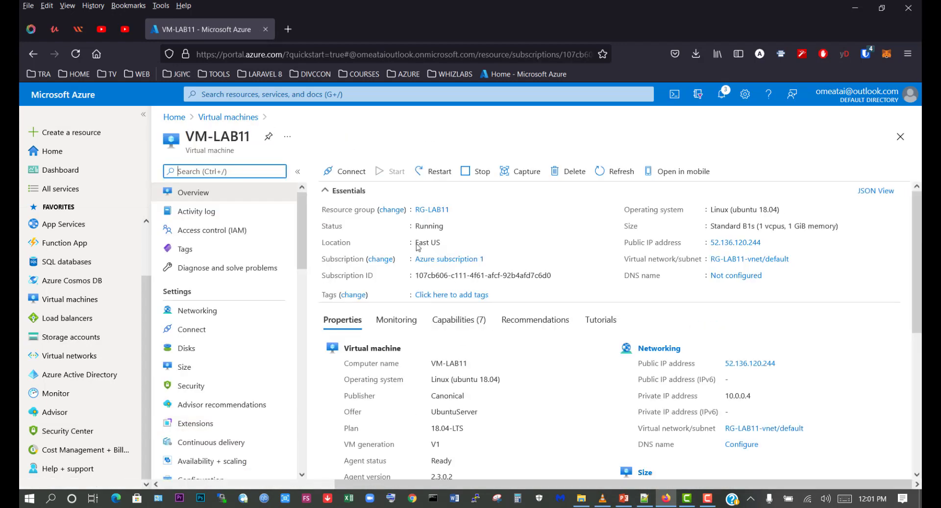
left_click_drag(414, 226, 468, 232)
left_click(605, 239)
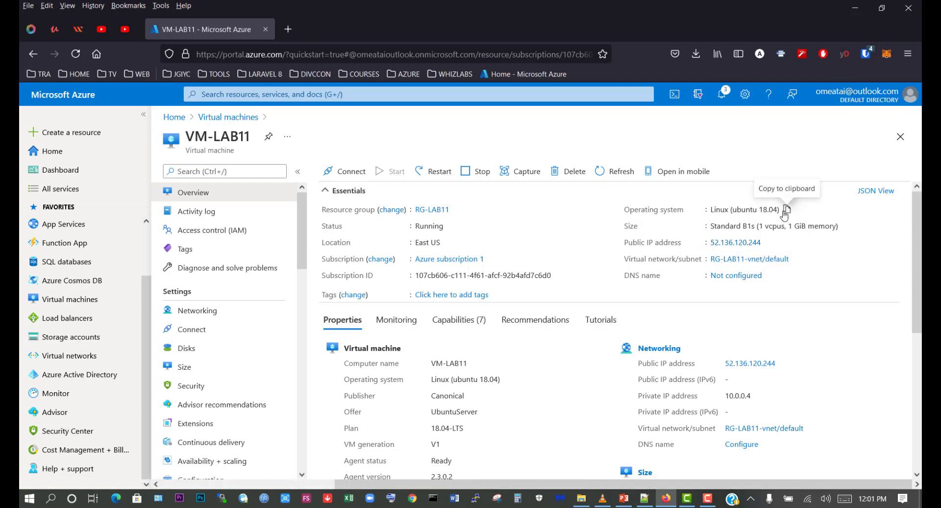
left_click(767, 242)
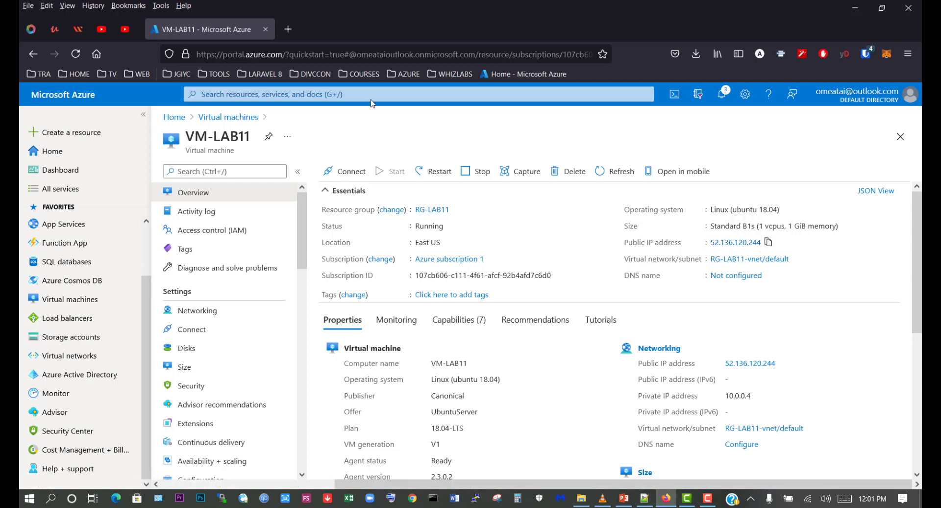
Load the copied public IP address in a new browser tab, check the web page served there, and close the tab.
left_click(289, 29)
right_click(218, 59)
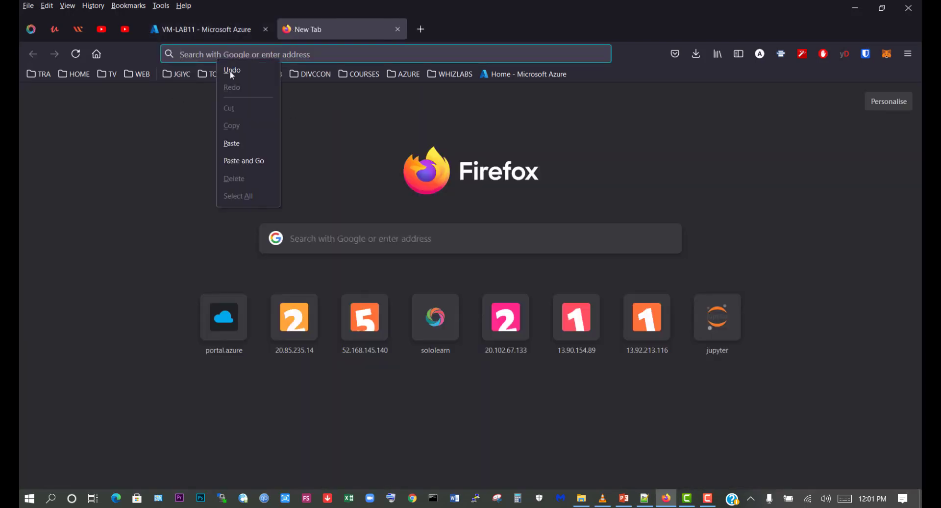
left_click(249, 162)
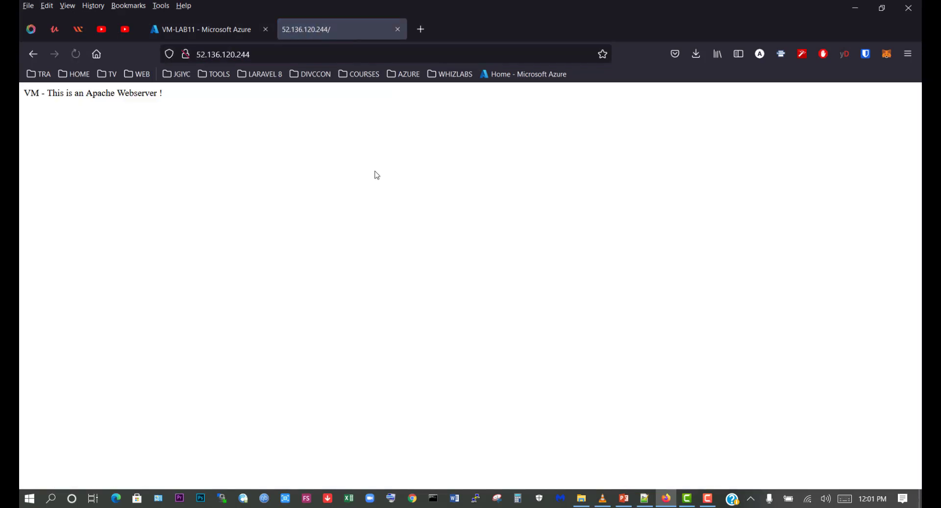
left_click_drag(24, 92, 172, 96)
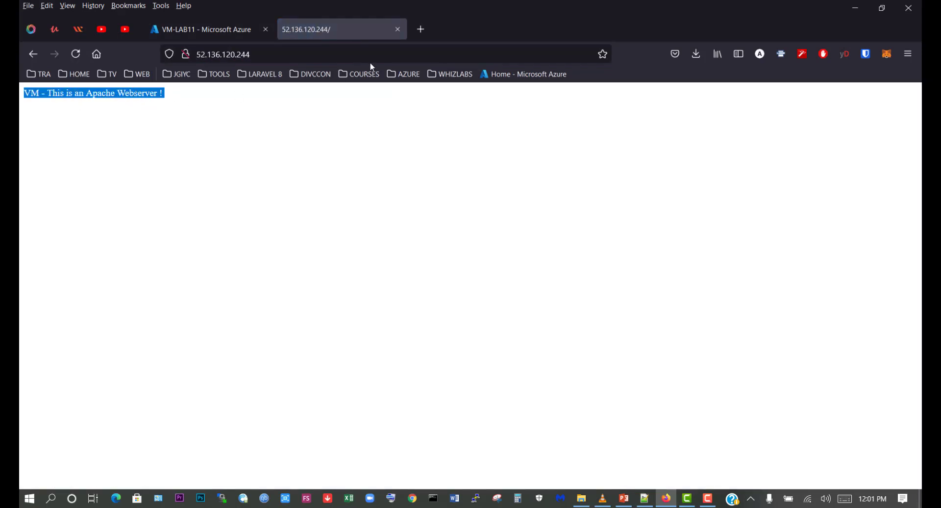
left_click(397, 29)
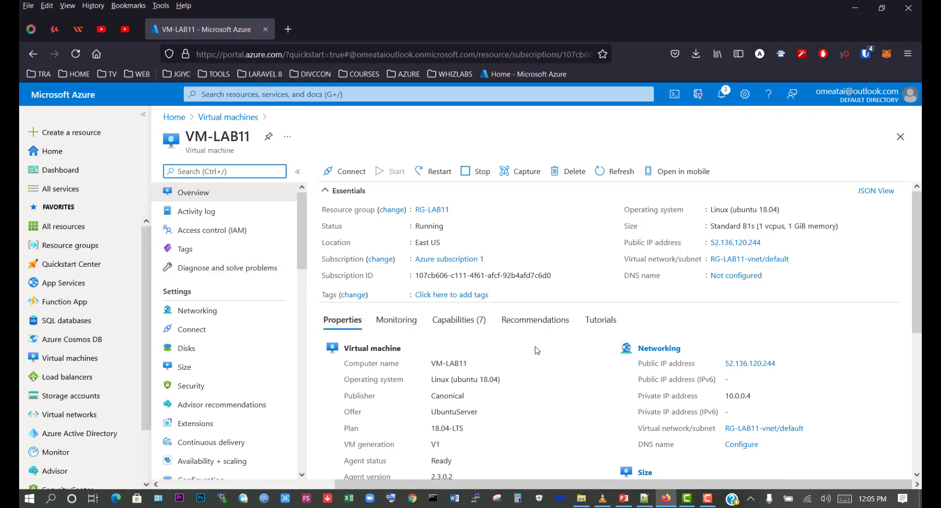
Start a full snapshot of VM-LAB11's OS disk in resource group RG-LAB11 and name it Snapshot-VM-LAB11.
left_click(185, 347)
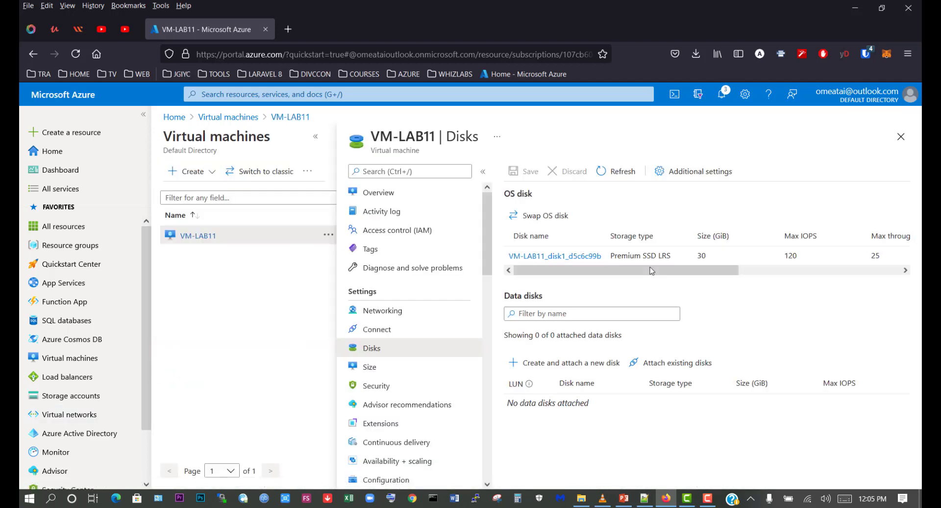
left_click(555, 256)
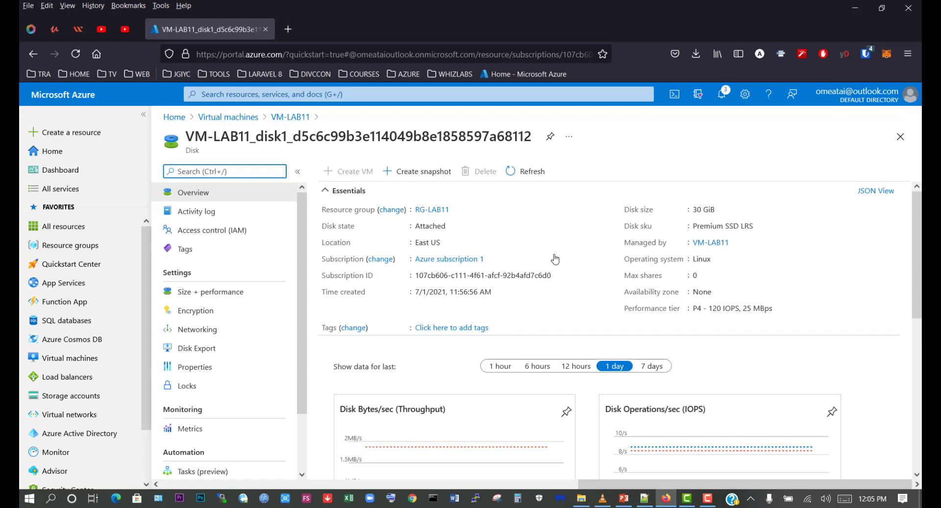
left_click(418, 177)
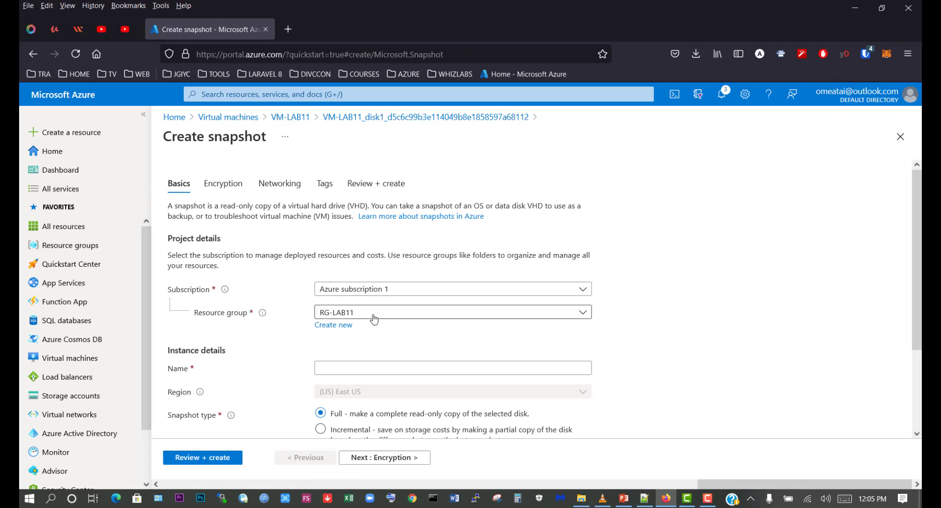
scroll(364, 359, "down", 2)
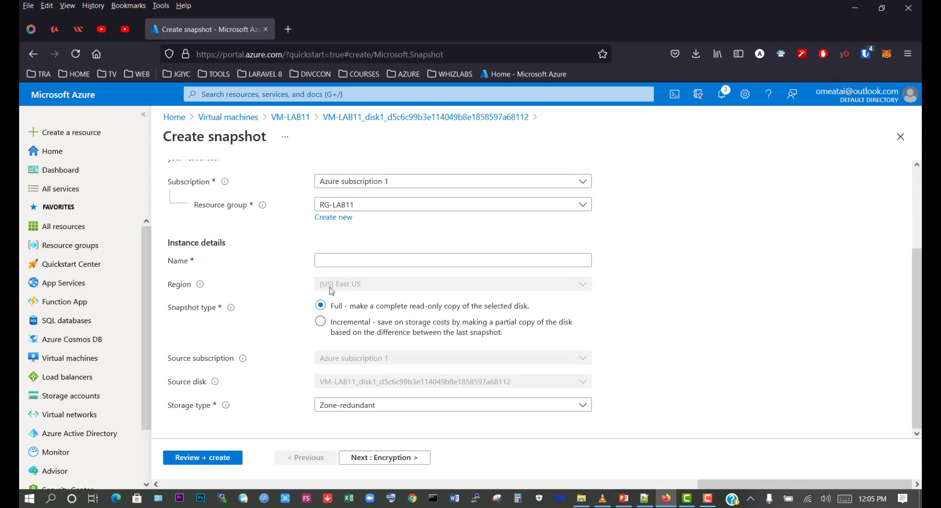
left_click(342, 260)
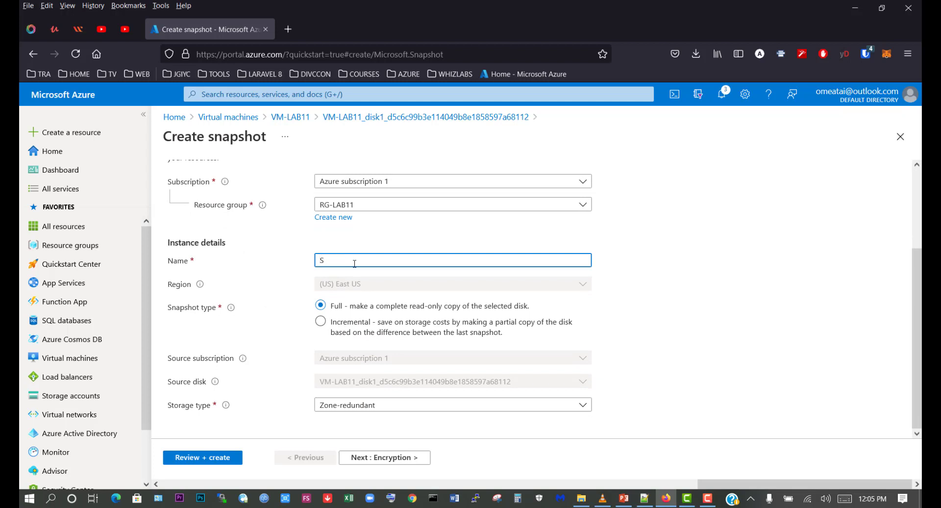
type("Snapshot-VM-LAB11")
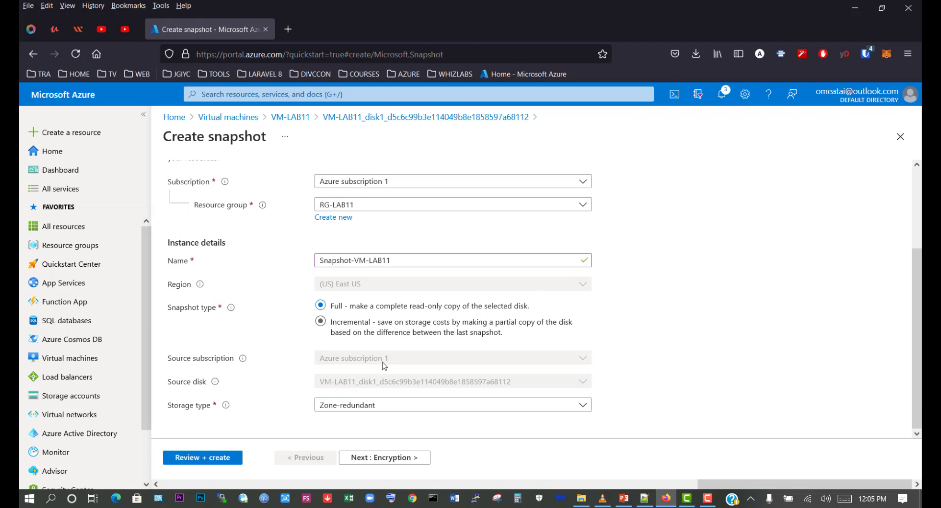
Keep the default encryption, public endpoint networking and empty tags, and create the snapshot.
left_click(413, 458)
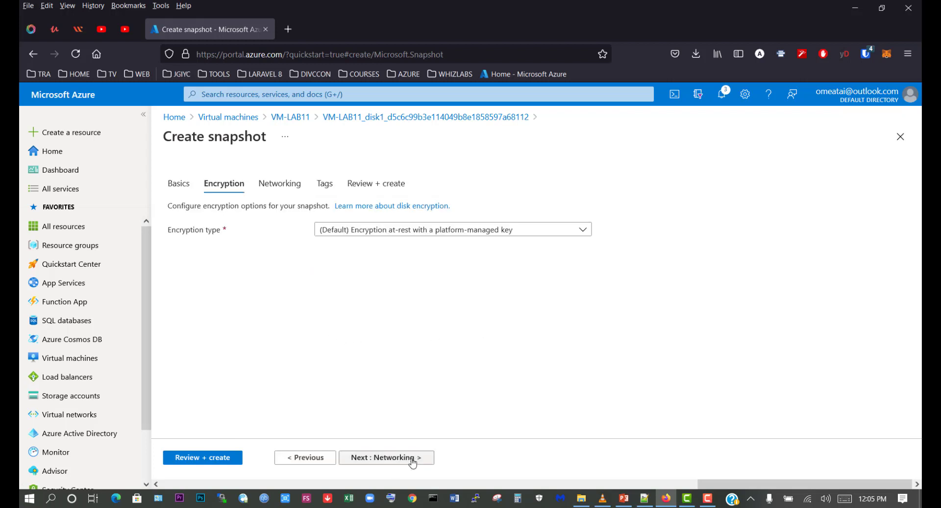
left_click(412, 458)
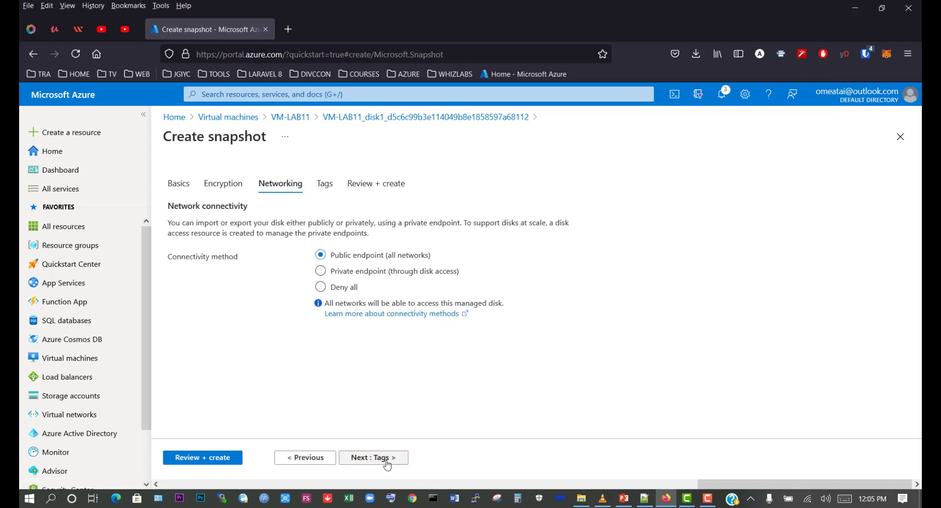
left_click(391, 458)
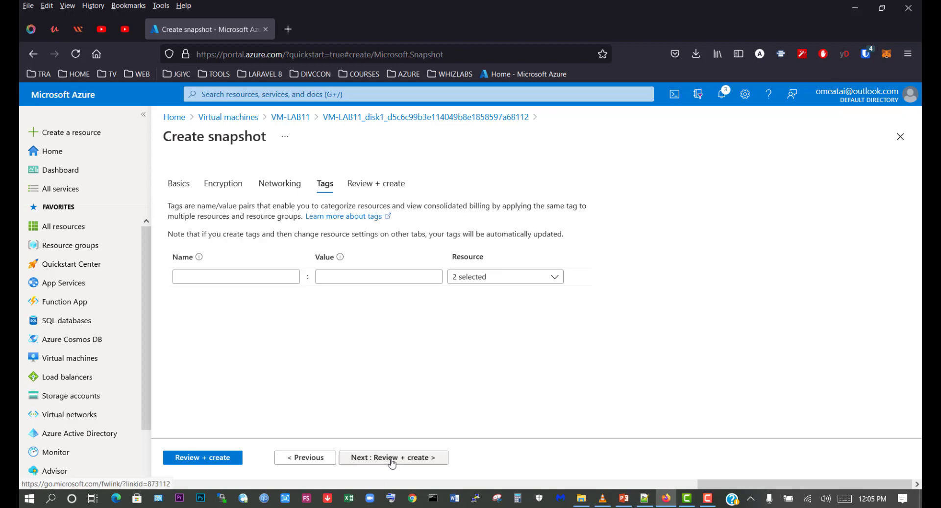
left_click(392, 457)
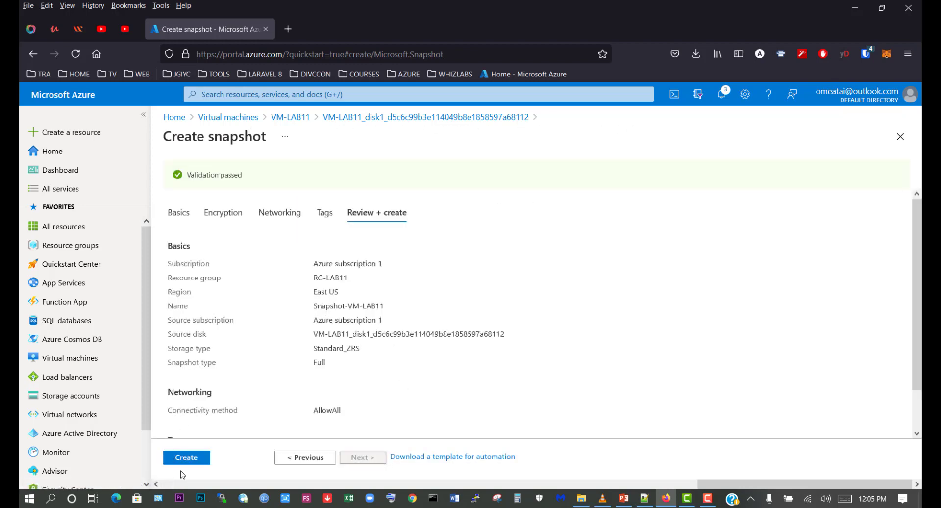
left_click(189, 458)
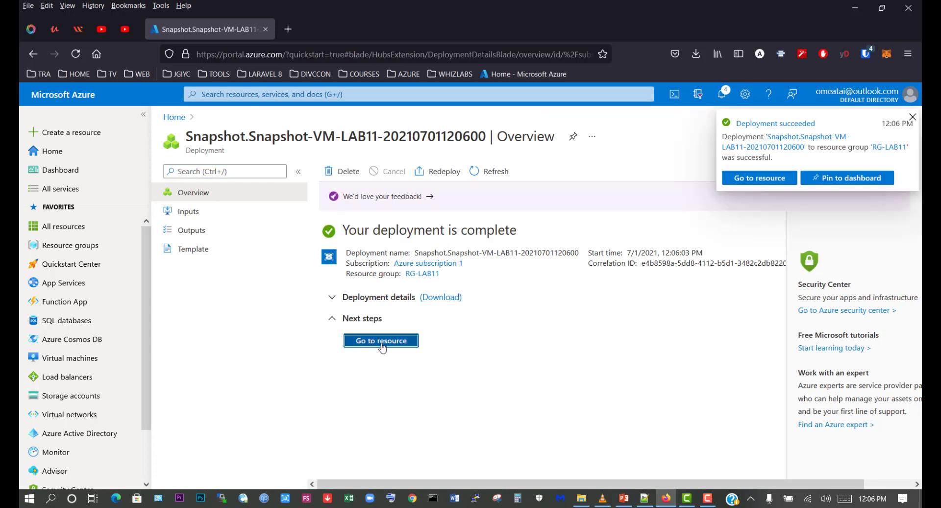
Open the deployed snapshot and start a managed disk from it named Managed-disk-VM-LAB11, with availability zone None.
left_click(380, 342)
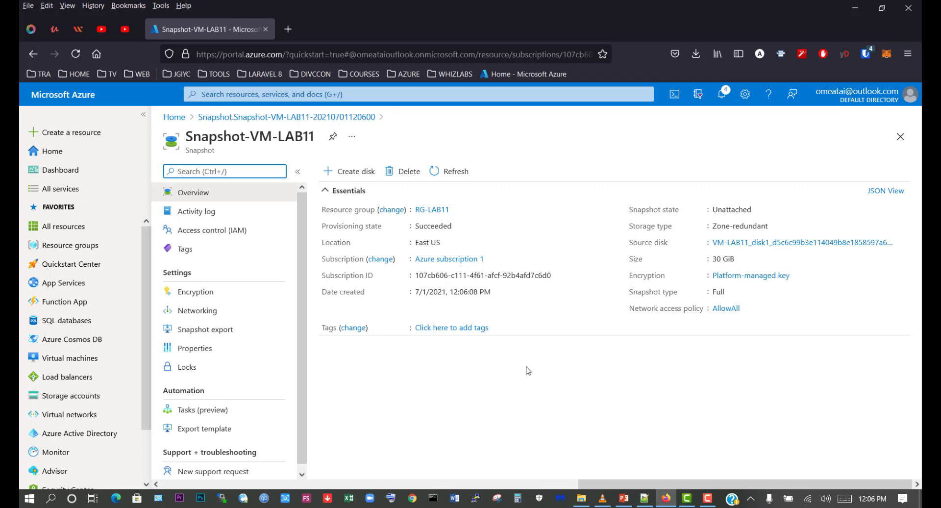
left_click(350, 176)
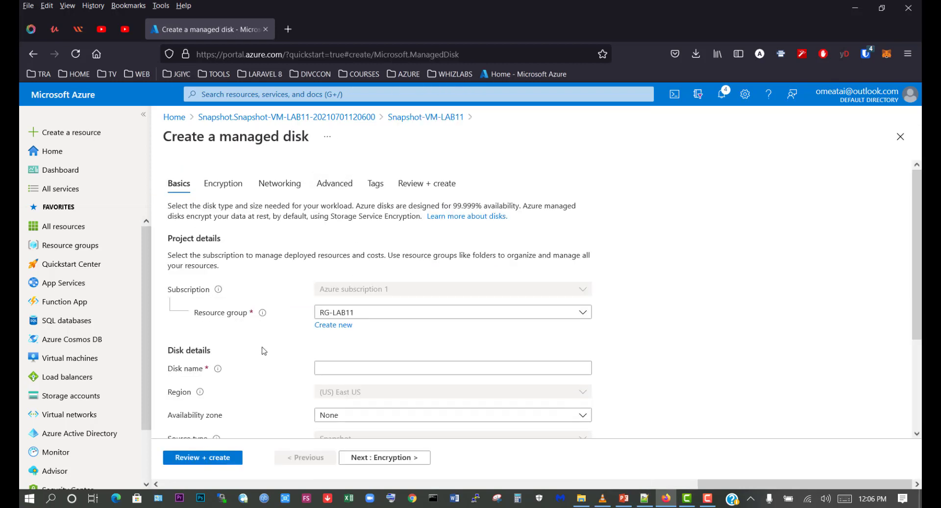
scroll(263, 350, "down", 2)
left_click(337, 303)
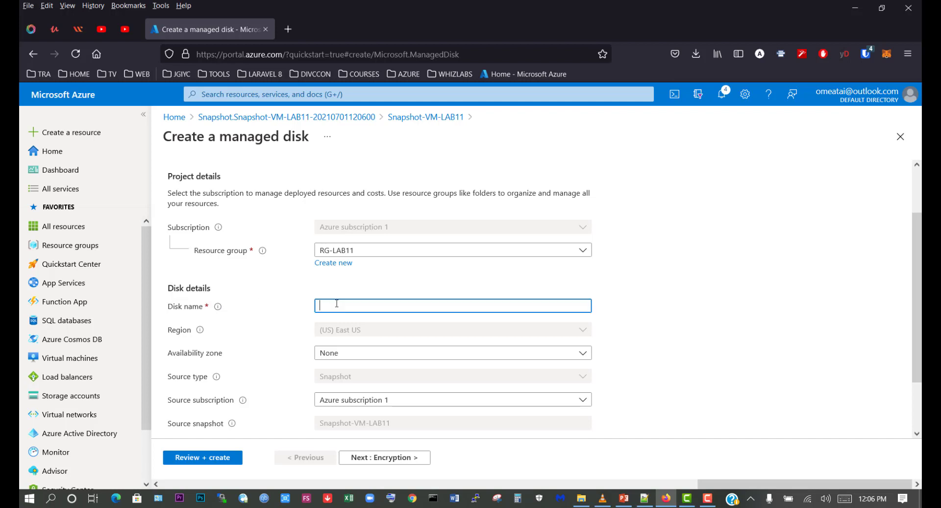
key("ctrl+v")
scroll(303, 343, "down", 2)
left_click(338, 288)
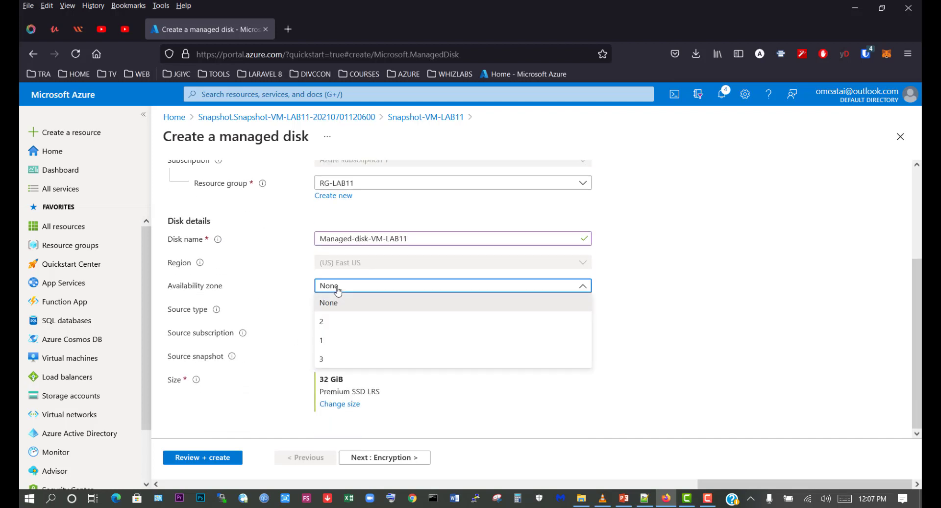
left_click(349, 288)
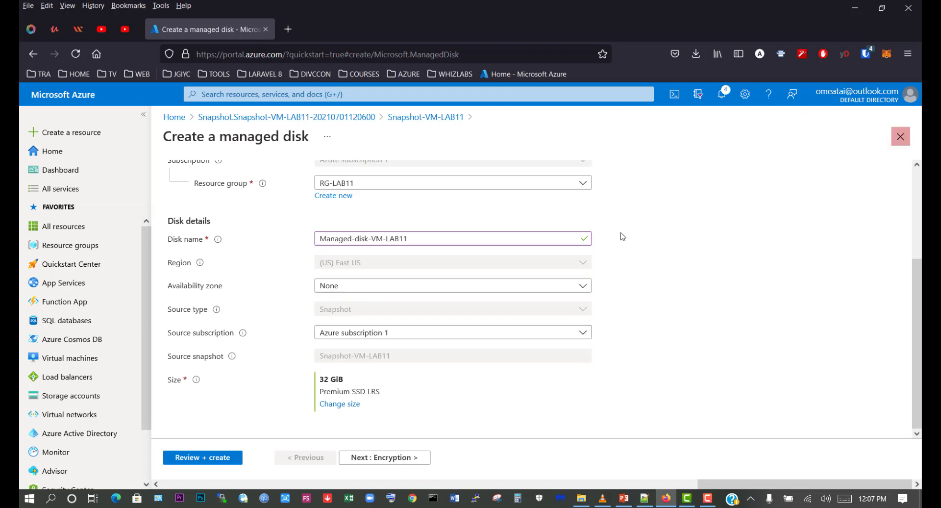
Accept the default encryption, networking, advanced and tag settings, and create the managed disk.
left_click(395, 457)
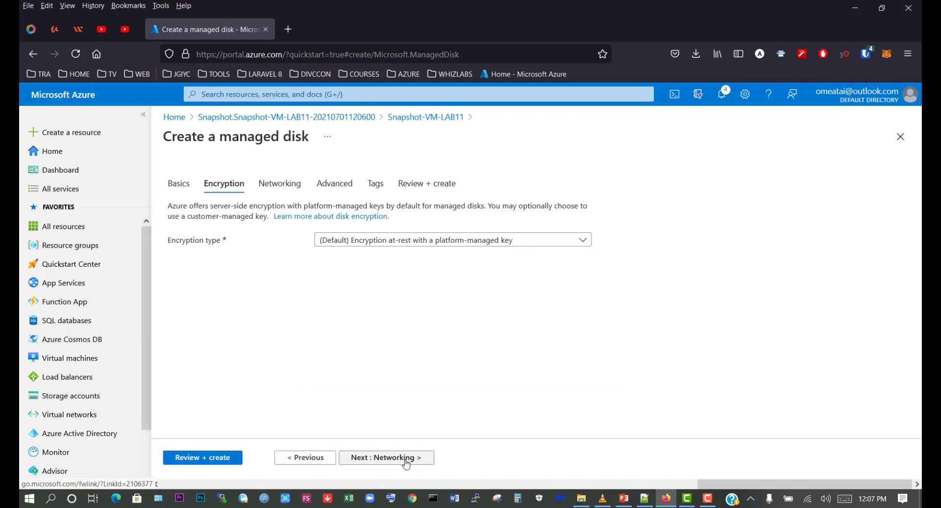
left_click(405, 457)
left_click(404, 460)
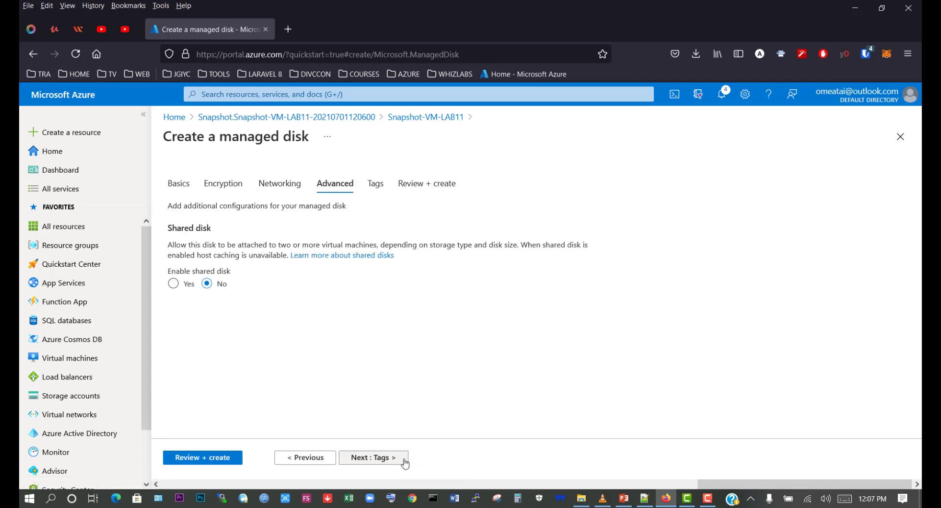
left_click(392, 459)
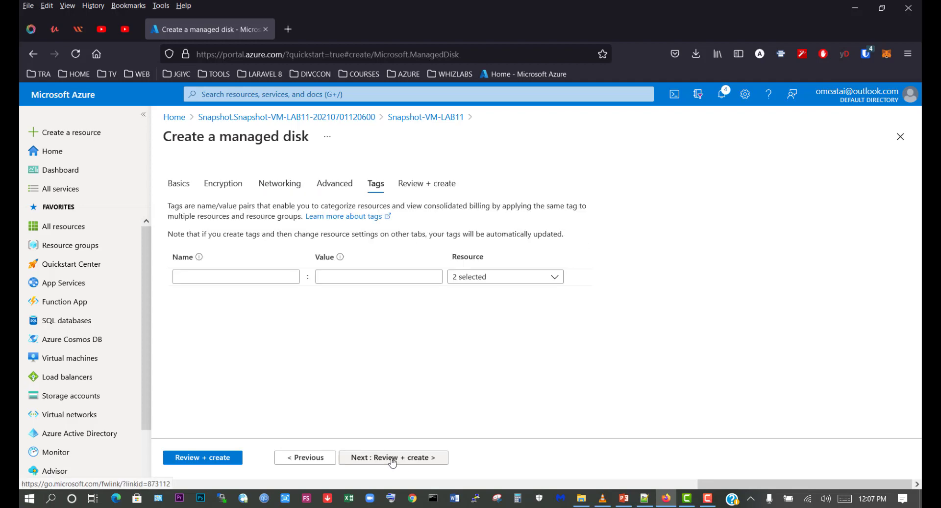
left_click(392, 460)
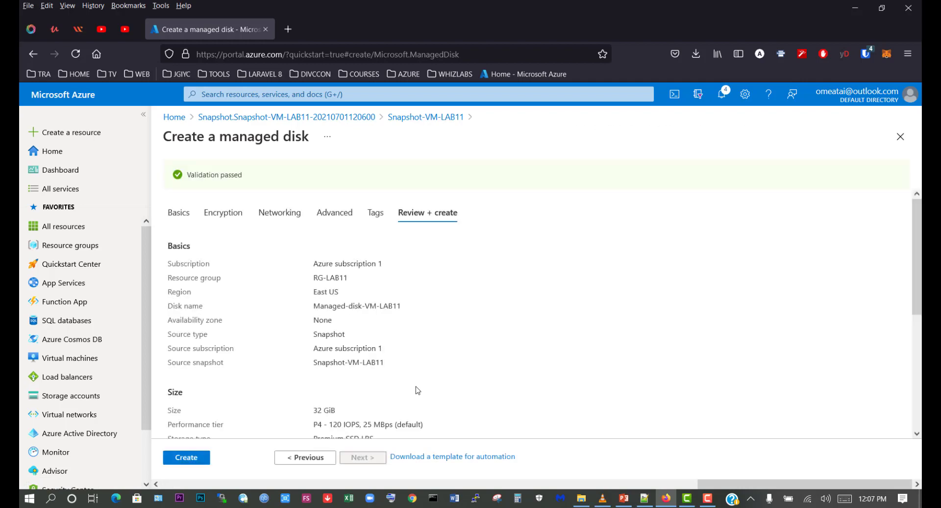
left_click(196, 458)
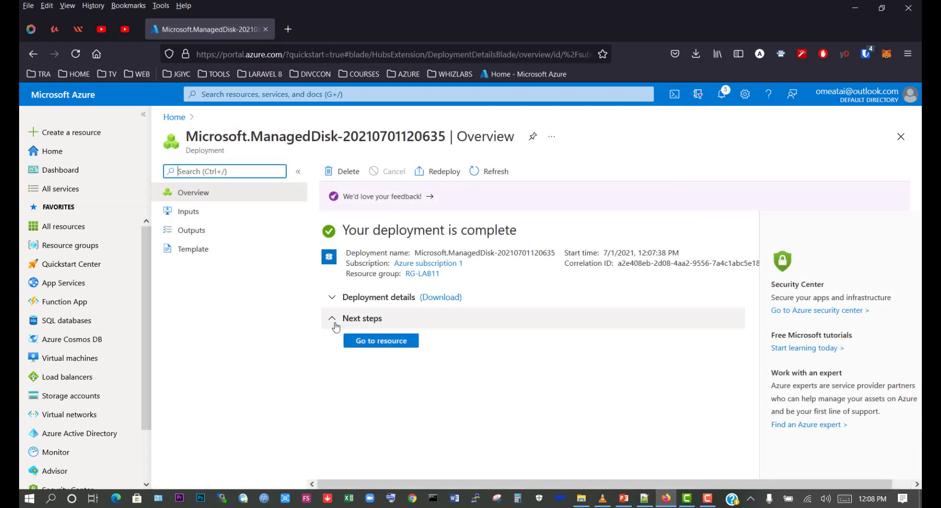
Open the deployed managed disk and start a virtual machine from it named VM-LAB11-COPY.
left_click(364, 340)
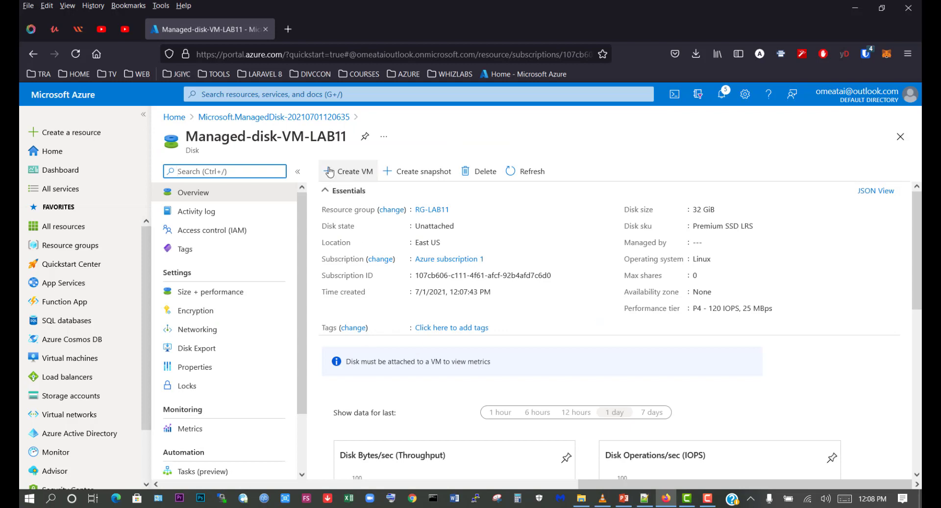
left_click(344, 174)
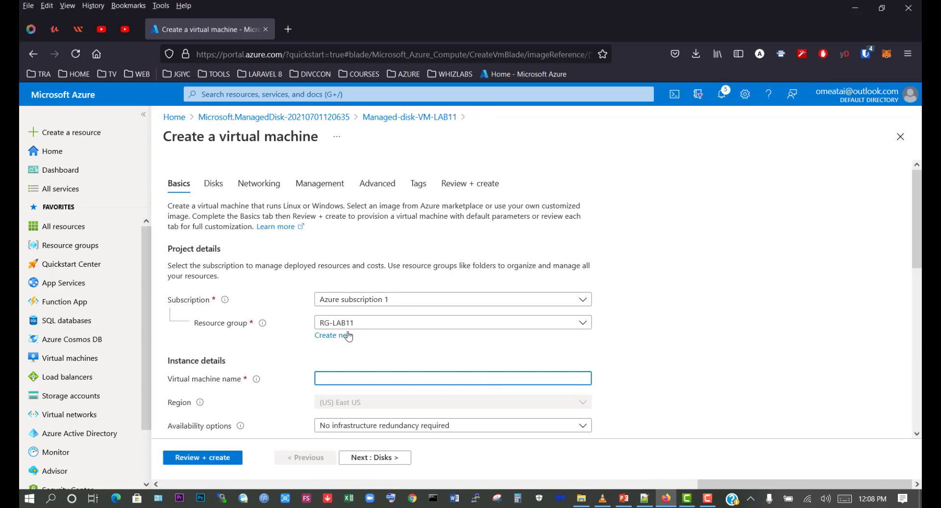
scroll(192, 347, "down", 1)
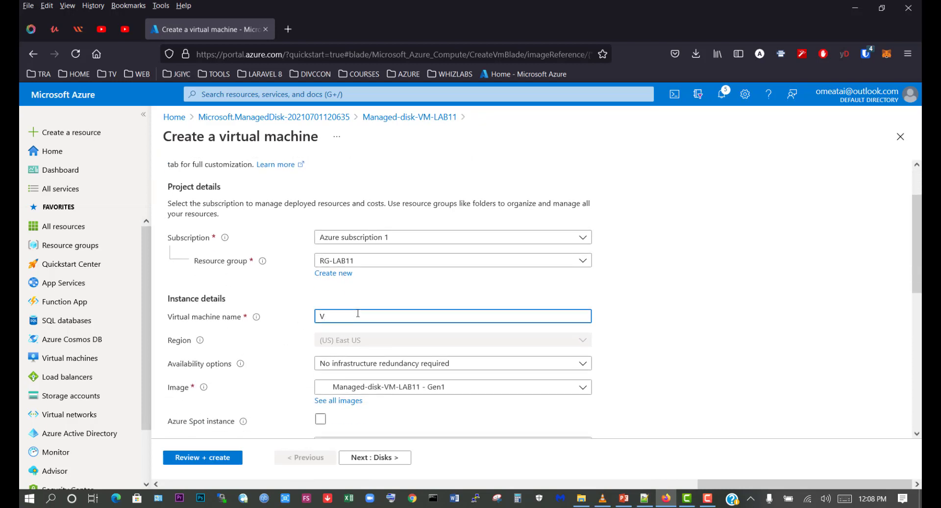
type("VML")
key("BackSpace")
type("-LAB11-COPY")
Add HTTP (80) to the new virtual machine's allowed inbound ports alongside SSH (22).
scroll(400, 358, "down", 5)
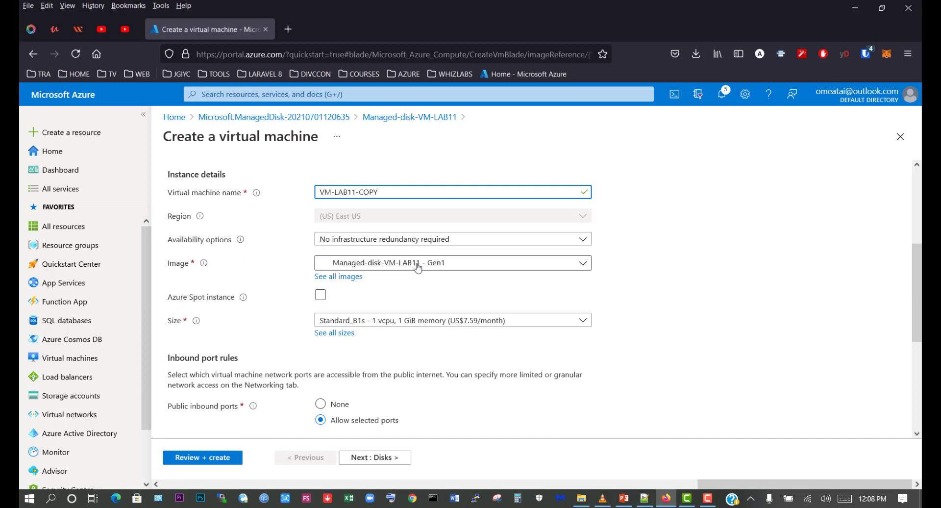
scroll(382, 344, "down", 2)
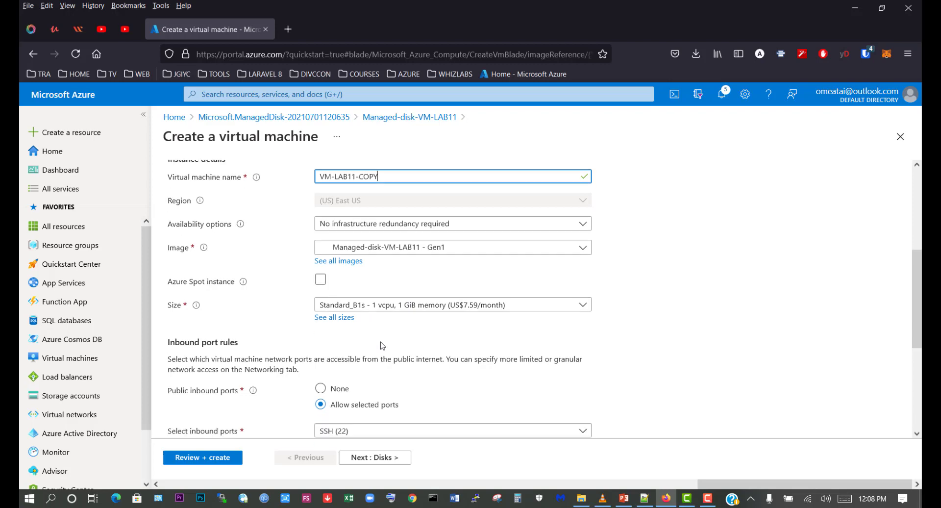
scroll(365, 379, "down", 2)
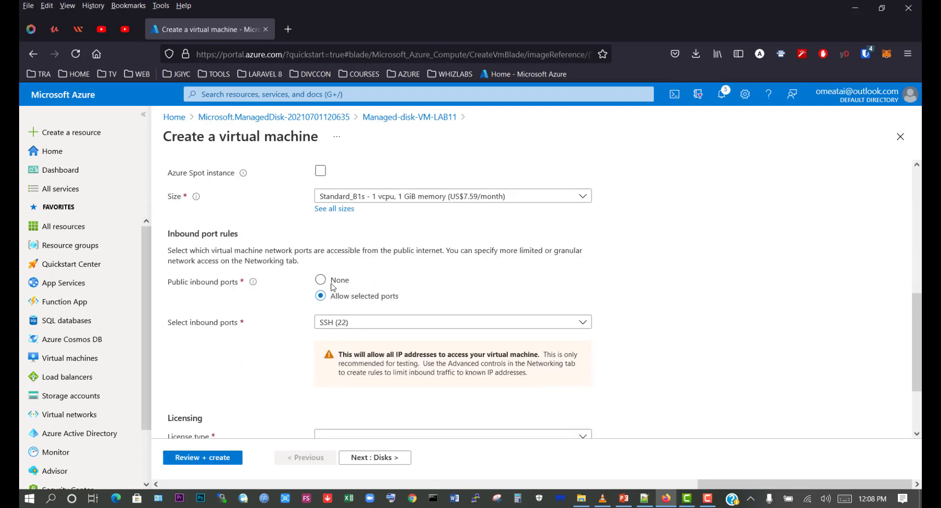
left_click(357, 321)
left_click(334, 343)
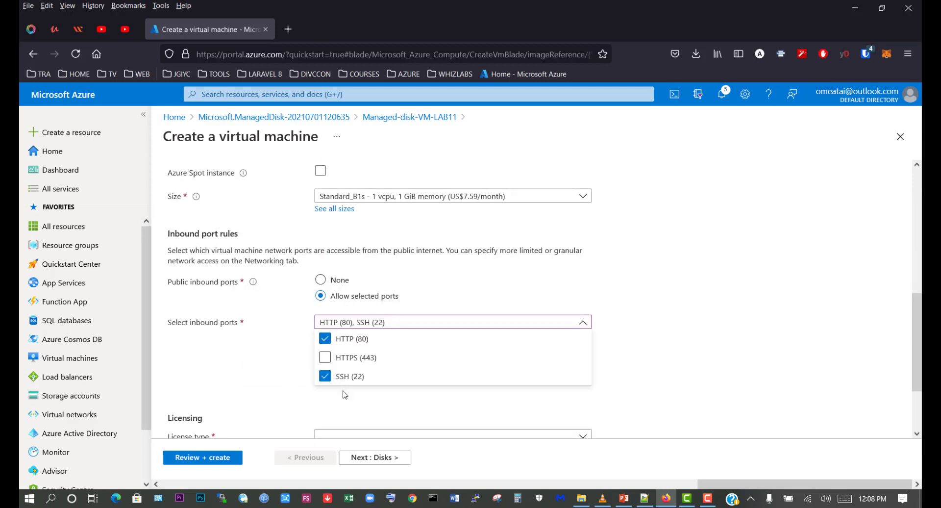
Keep the default disk, networking, management, advanced and tag settings, and create the virtual machine.
left_click(280, 341)
scroll(341, 338, "down", 3)
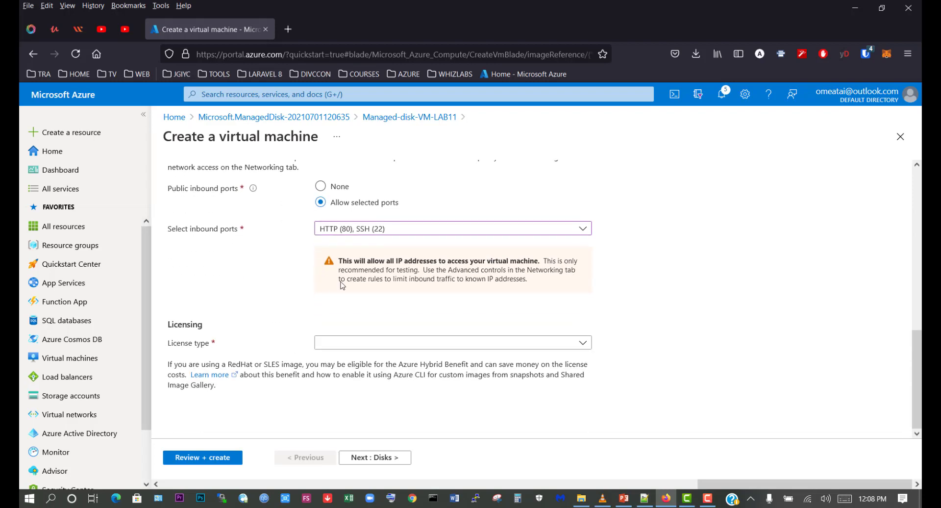
left_click(366, 466)
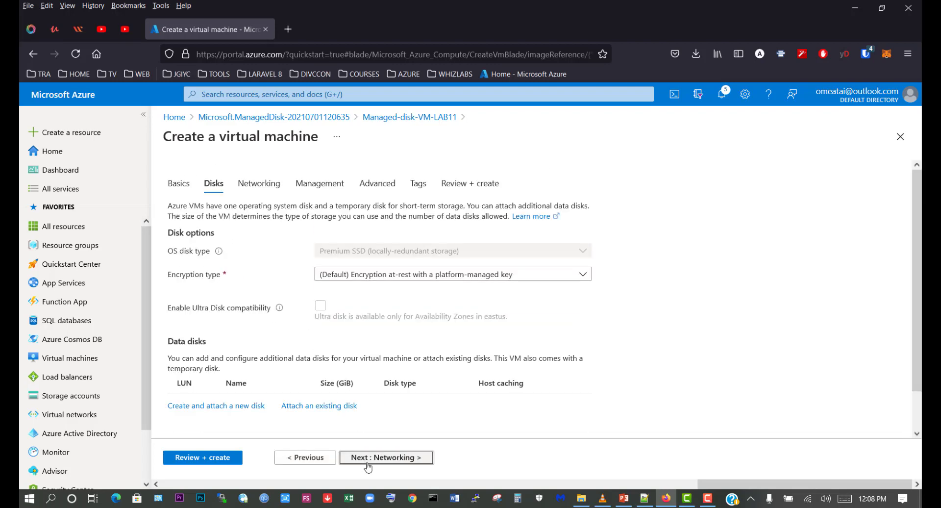
left_click(384, 463)
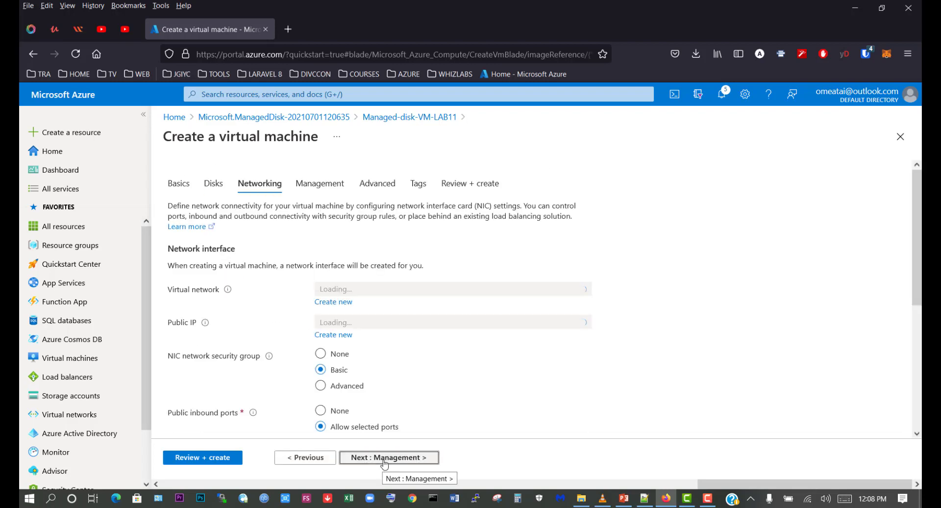
left_click(385, 463)
left_click(384, 460)
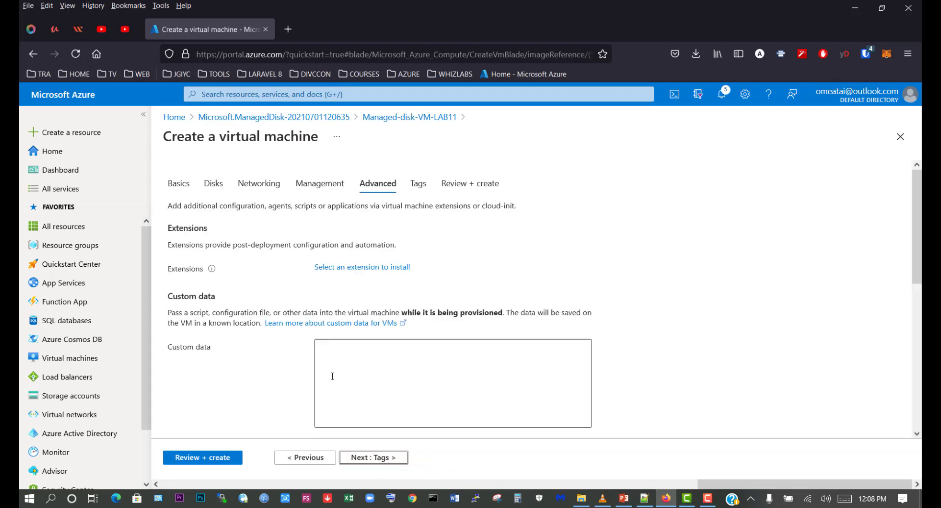
left_click(380, 457)
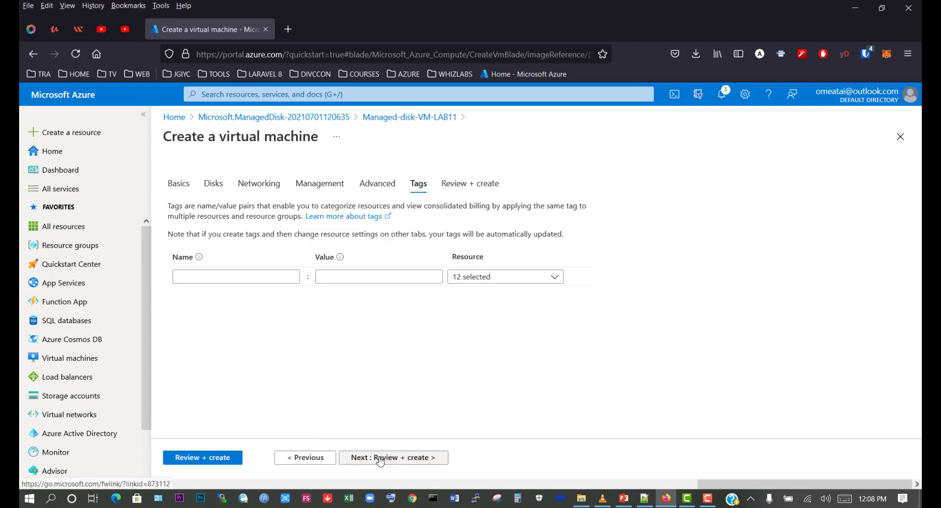
left_click(380, 458)
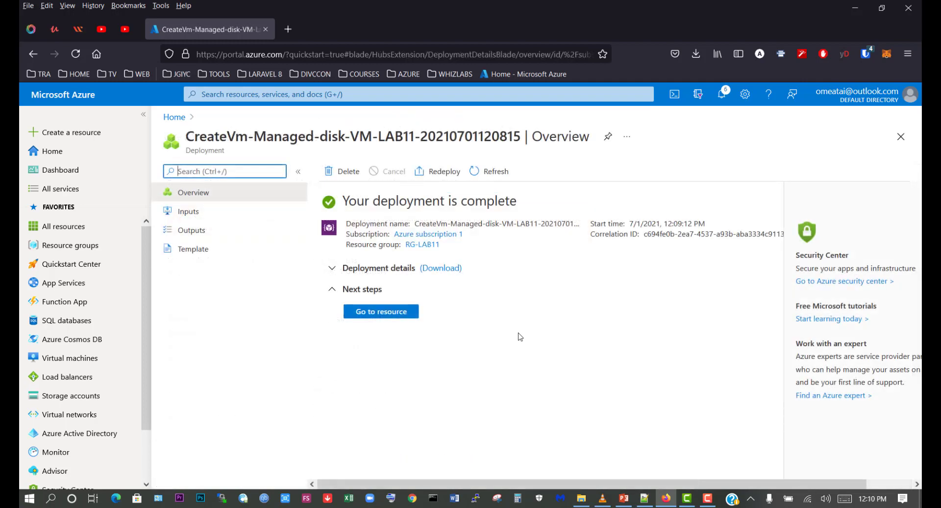
Open the deployed virtual machine, check the web page served at its public IP address in a new browser tab, and return to its overview.
left_click(370, 311)
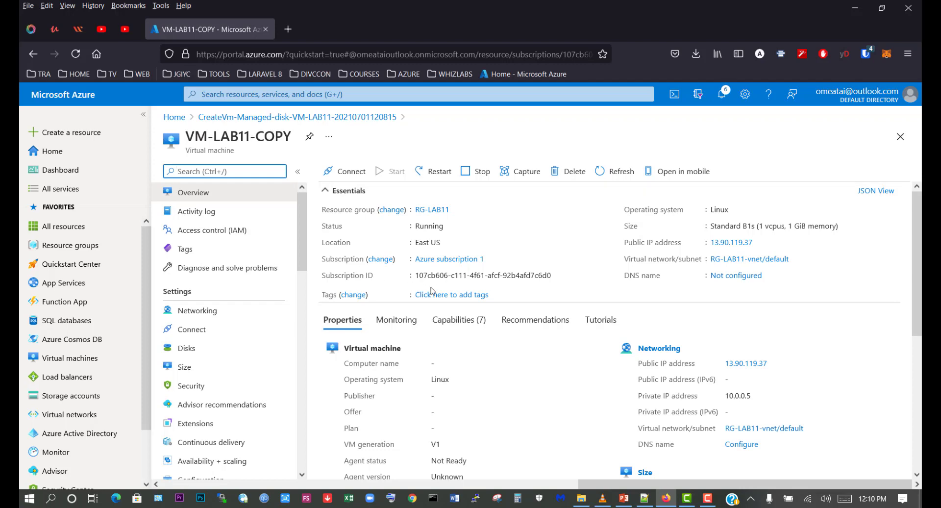
left_click(759, 243)
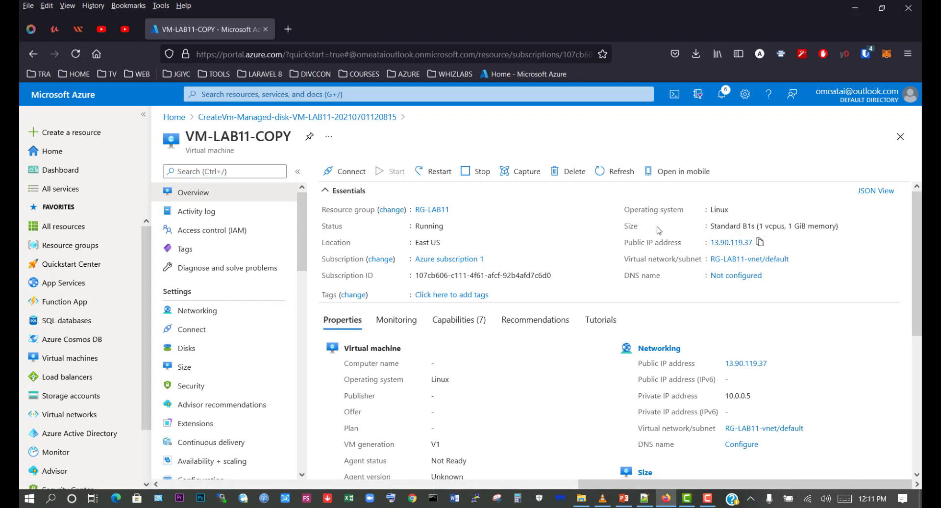
left_click(288, 30)
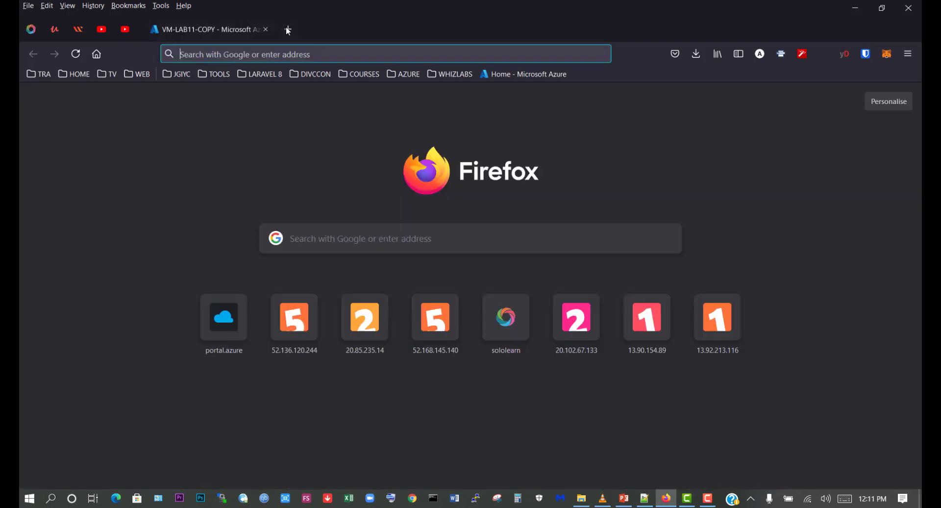
right_click(227, 56)
left_click(259, 160)
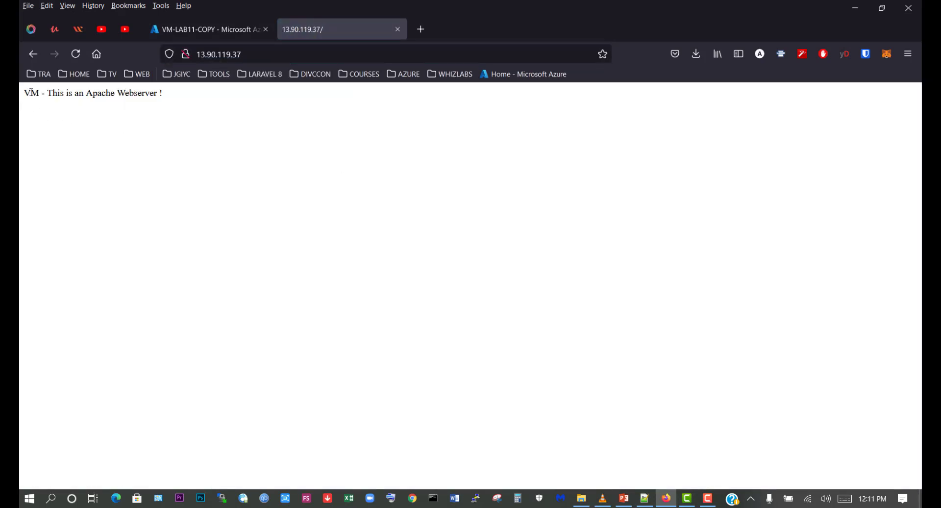
left_click_drag(24, 92, 169, 92)
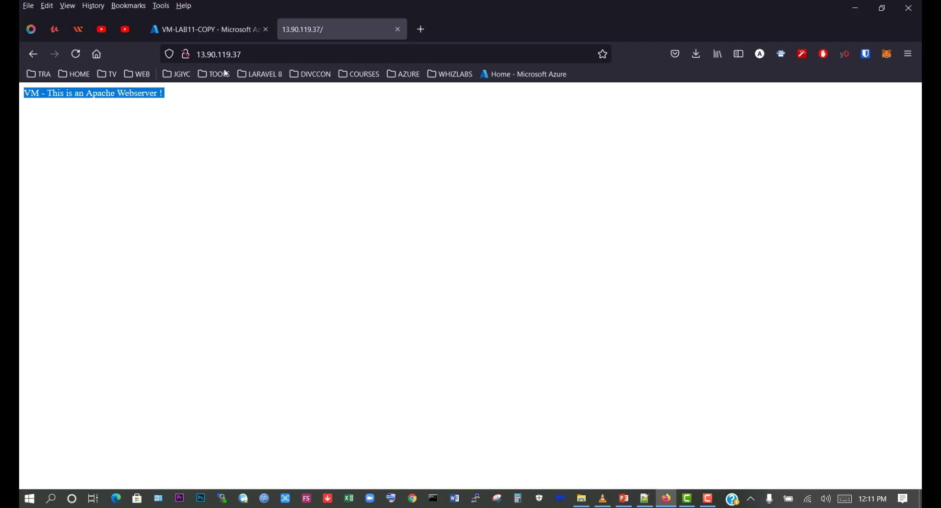
left_click(218, 30)
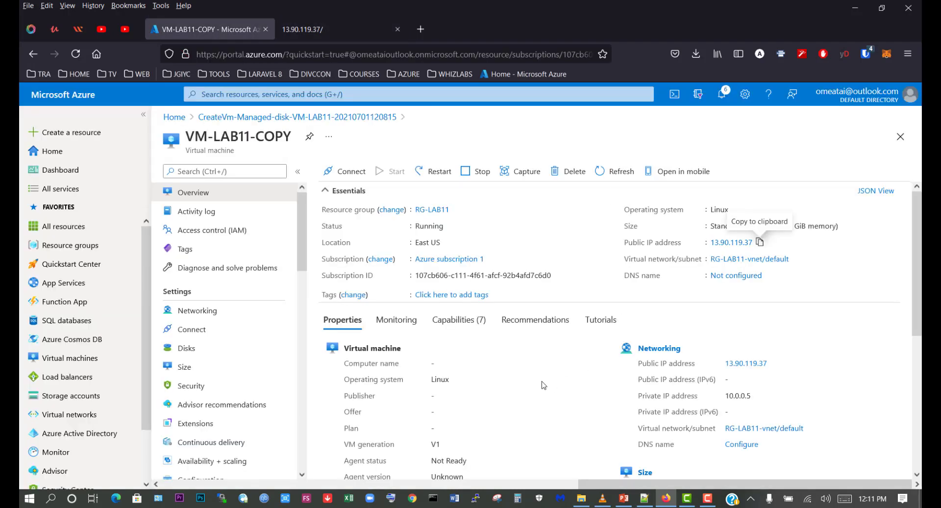